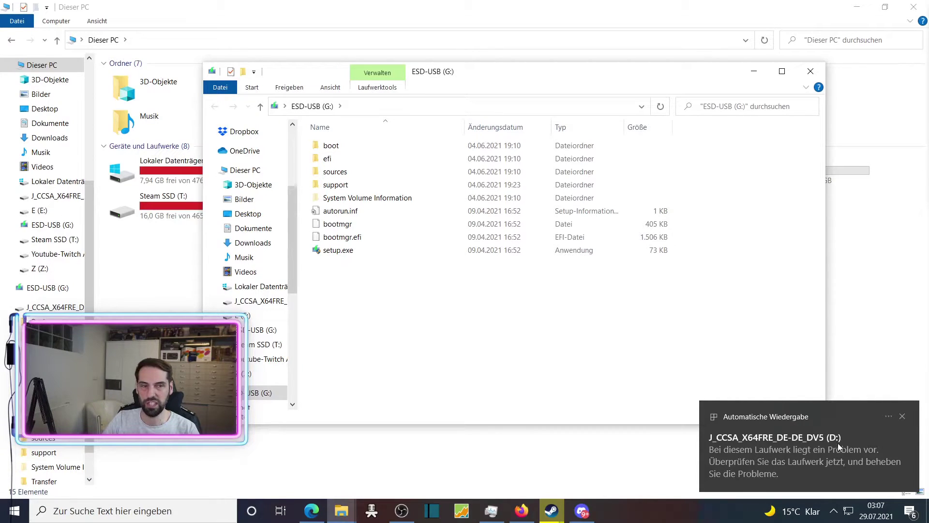
Step: Dismiss the AutoPlay notification and close the separate windows of the J_CCSA_X64FRE_DE-DE_DV5 (D:) and ESD-USB (G:) drives
click(903, 416)
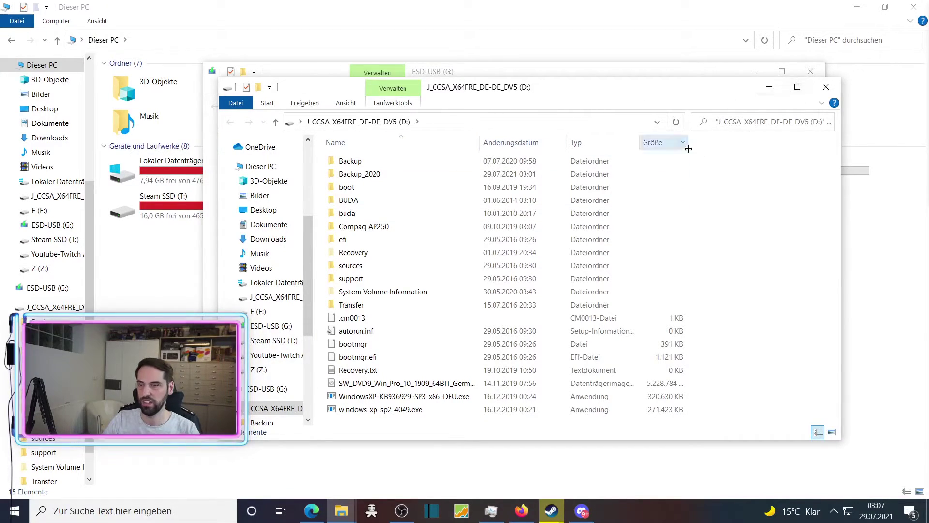
click(826, 87)
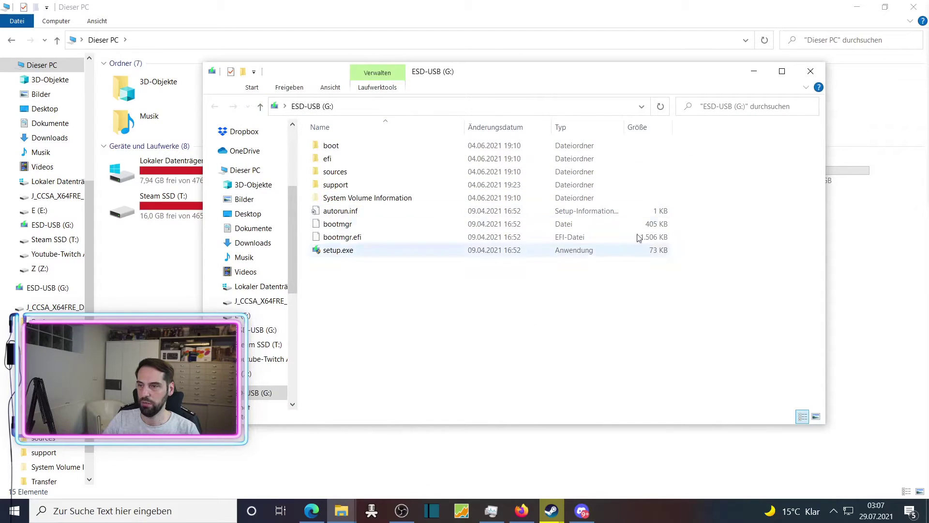
click(810, 71)
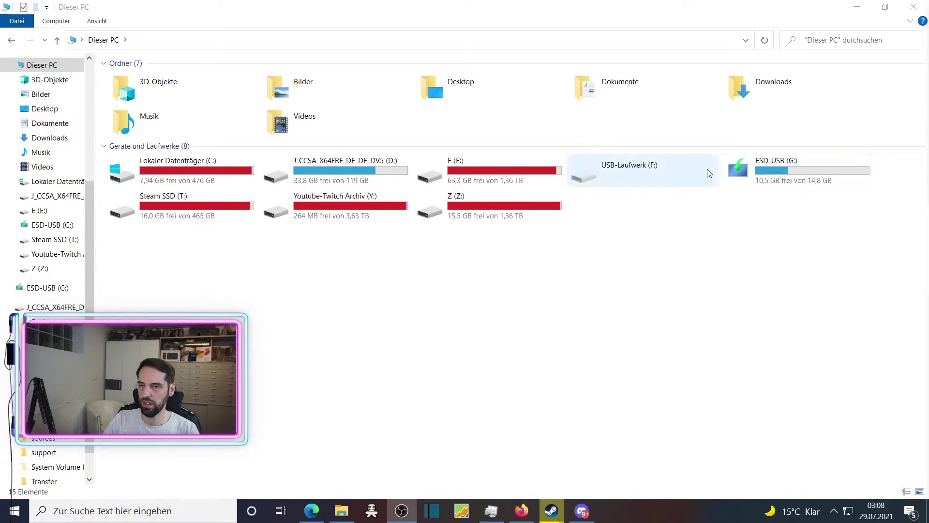
Step: Try to open USB-Laufwerk (F:), dismiss the insert-disk dialog, and check the ESD-USB (G:) and J_CCSA_X64FRE_DE-DE_DV5 (D:) drives
click(625, 176)
double_click(623, 170)
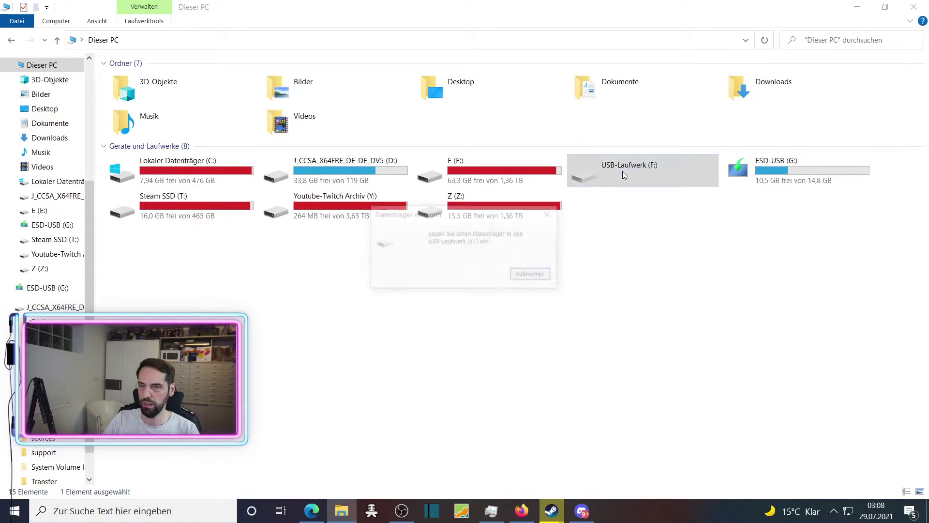
click(532, 277)
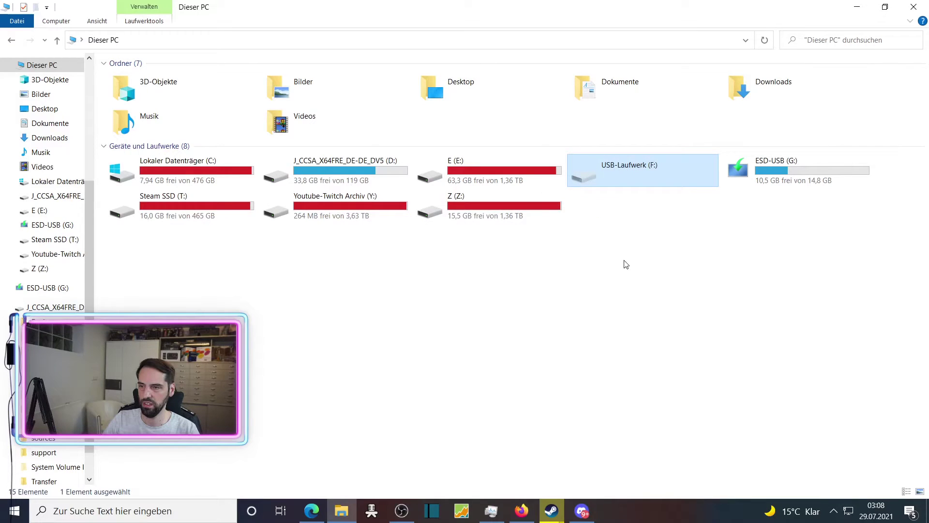
click(779, 175)
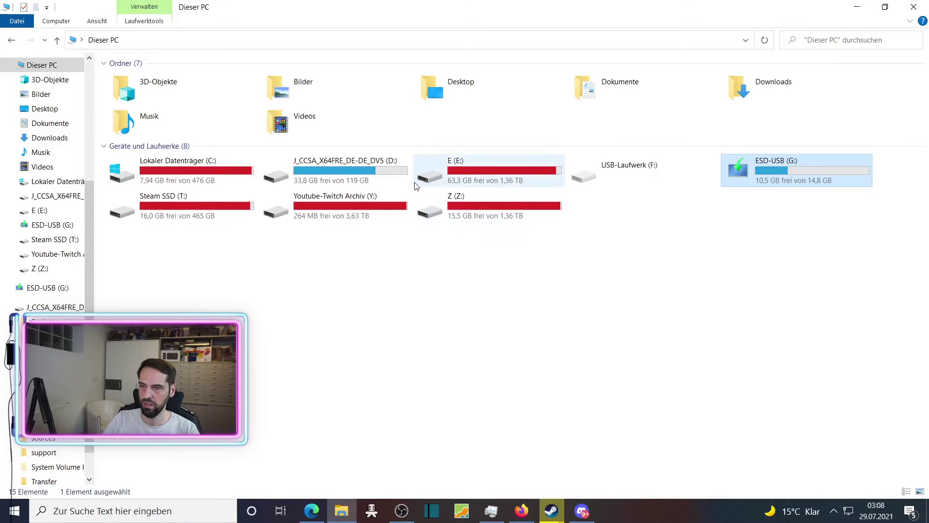
click(375, 178)
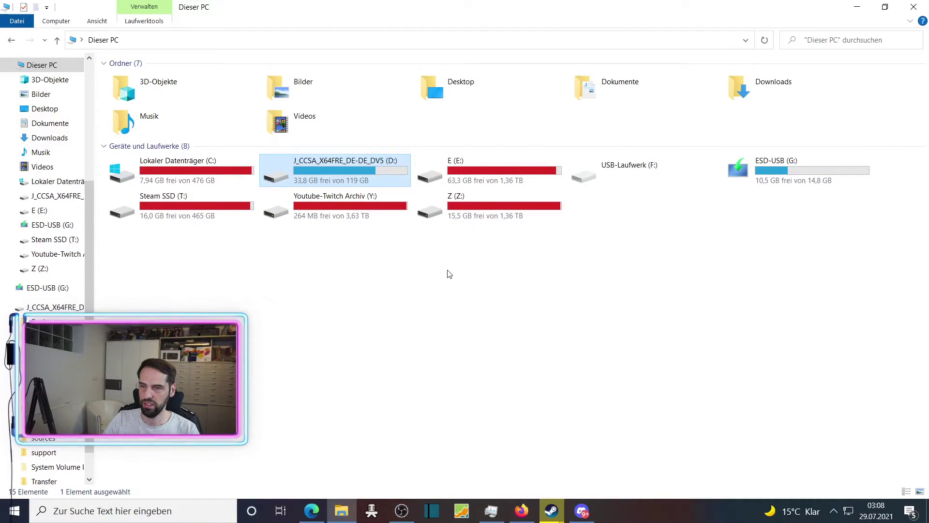
click(650, 273)
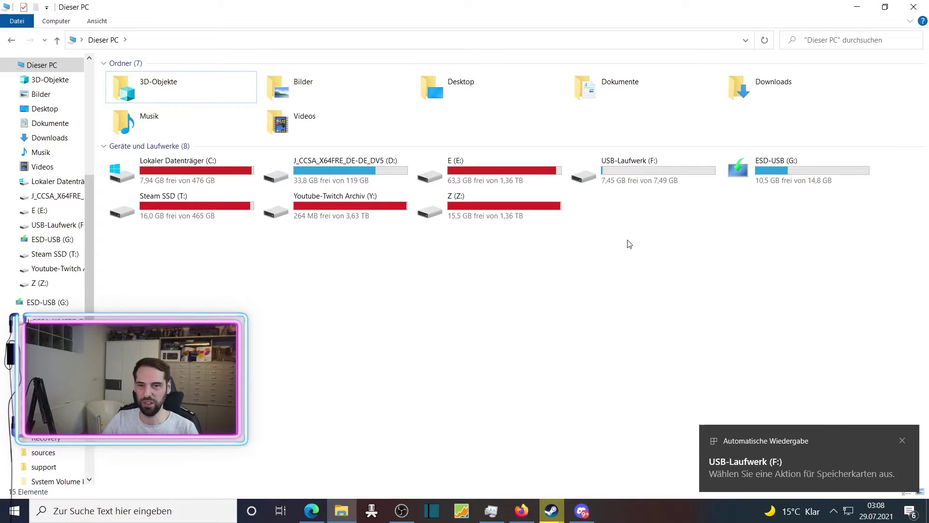
Step: Open USB-Laufwerk (F:) to view its folders and return to Dieser PC
double_click(656, 177)
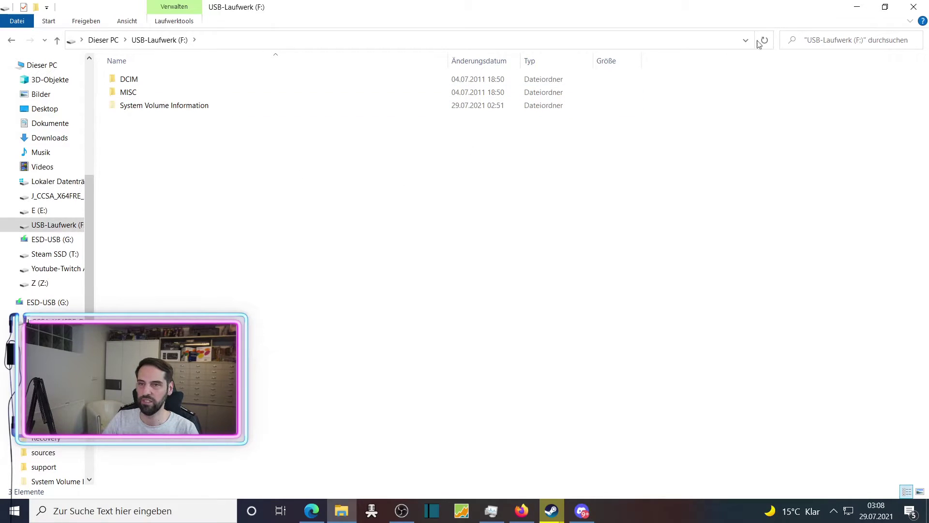
click(92, 40)
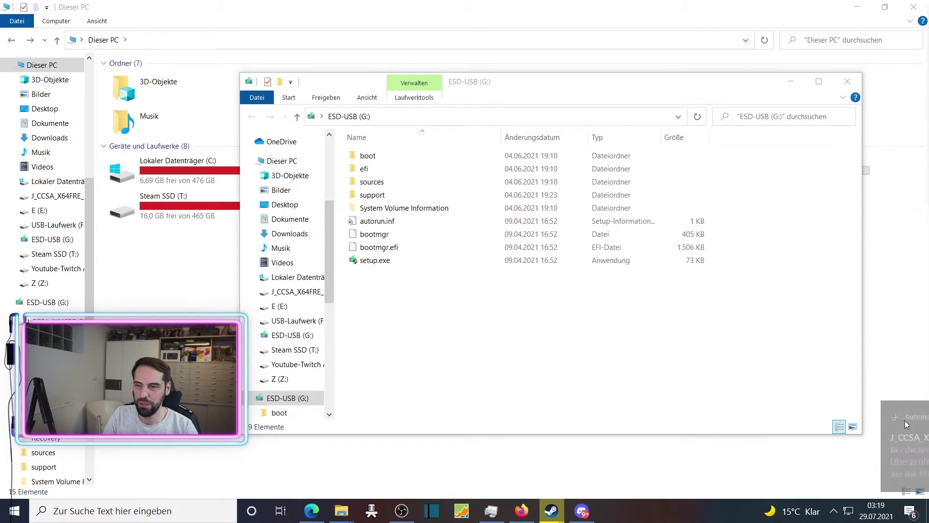
Step: Dismiss the AutoPlay notification and close all the automatically opened drive windows, leaving only the Dieser PC overview
click(903, 418)
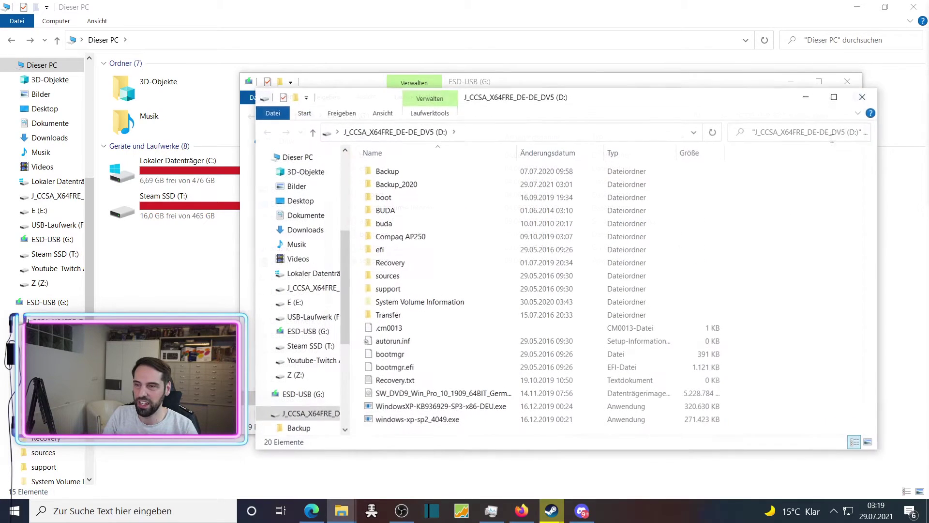
click(863, 97)
click(847, 81)
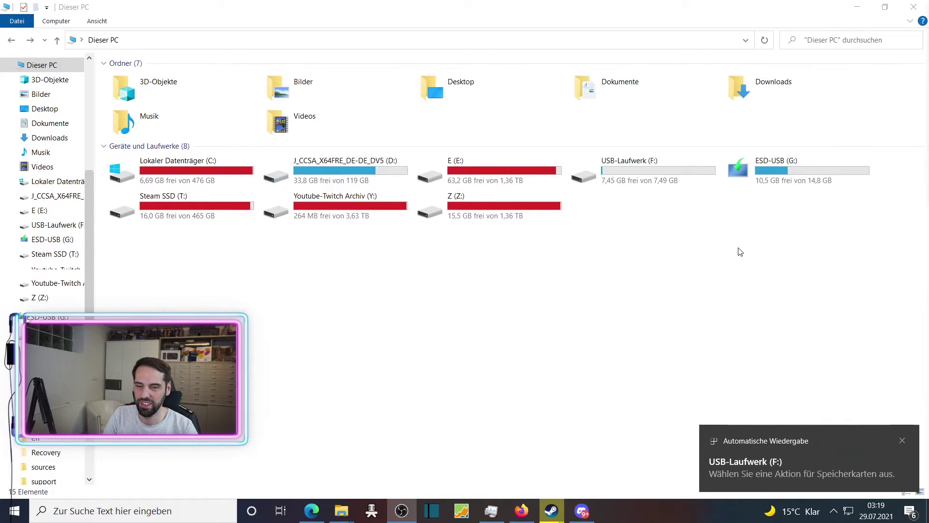
click(859, 92)
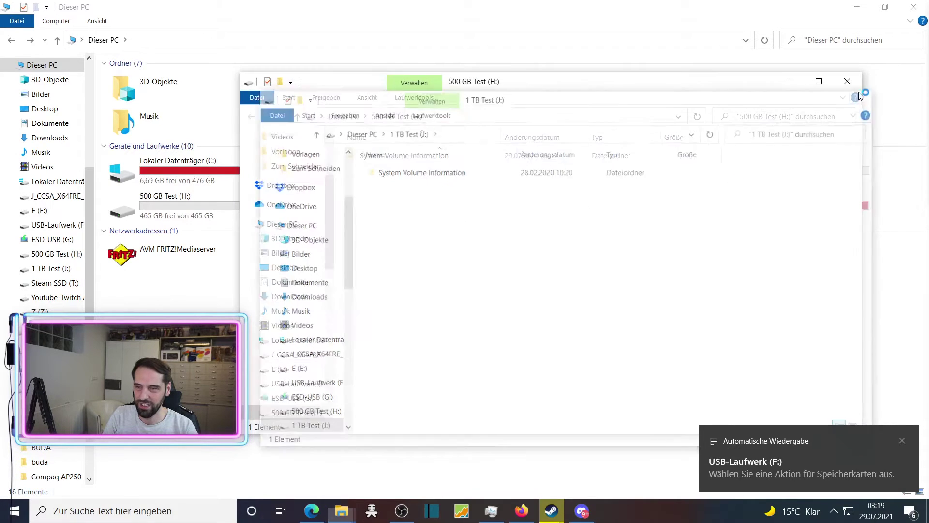
click(848, 81)
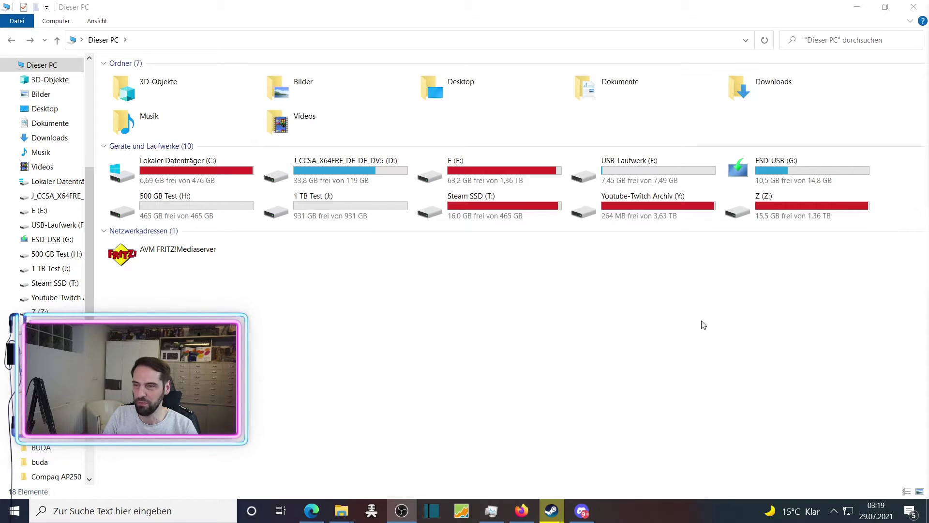
Step: Examine the D:, ESD-USB (G:), USB-Laufwerk (F:) and 500 GB Test (H:) drives in the device overview
click(352, 170)
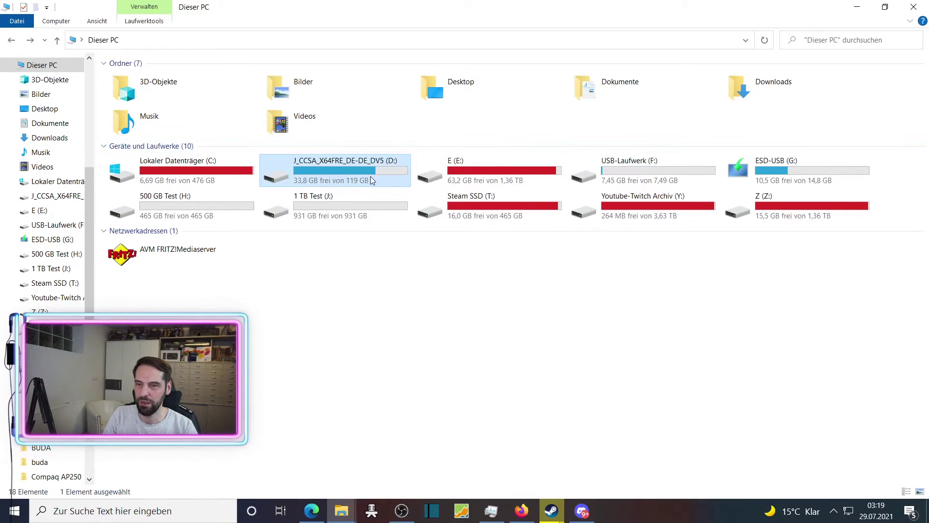
ctrl+click(774, 164)
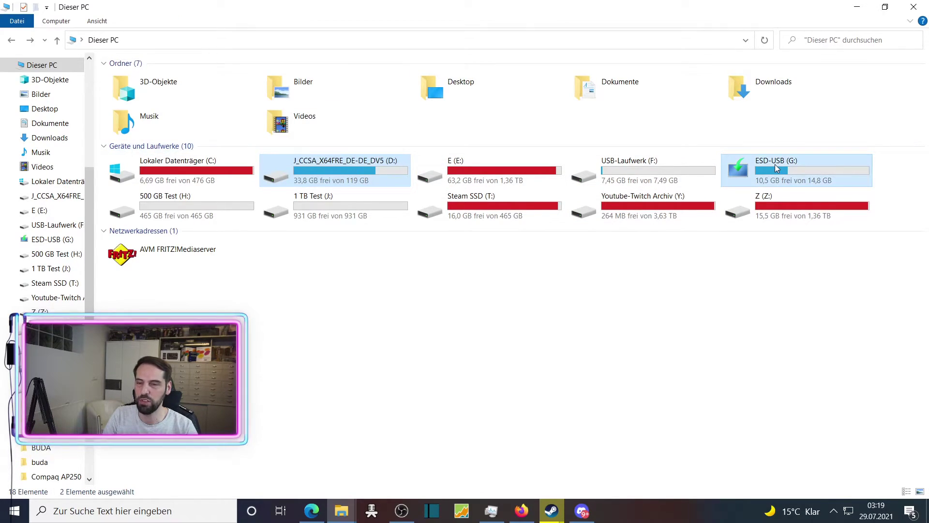
click(649, 168)
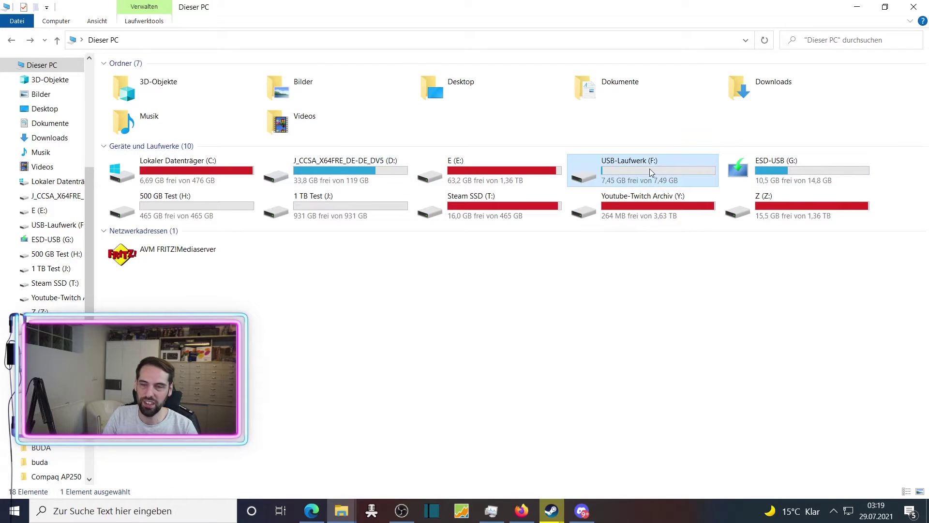
click(202, 213)
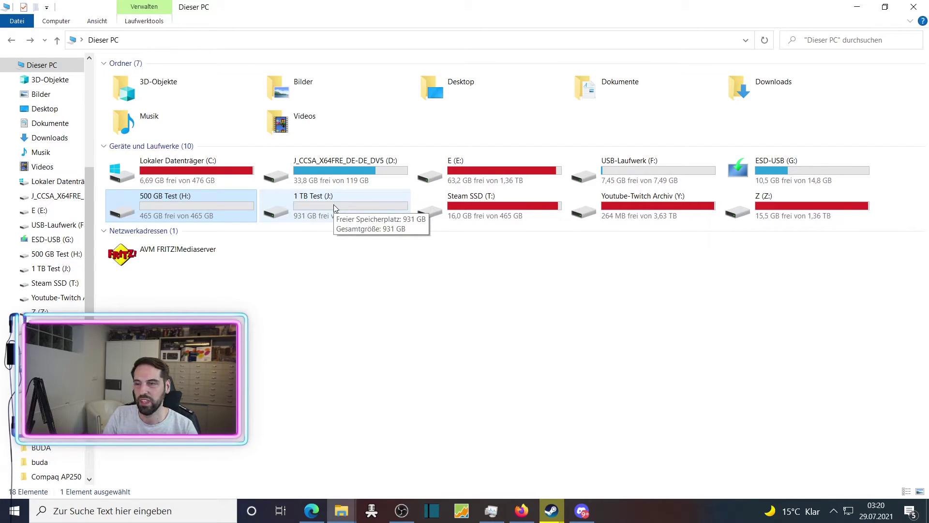
Step: View the contents of 500 GB Test (H:) and 1 TB Test (J:), returning to Dieser PC after each
double_click(193, 205)
click(11, 40)
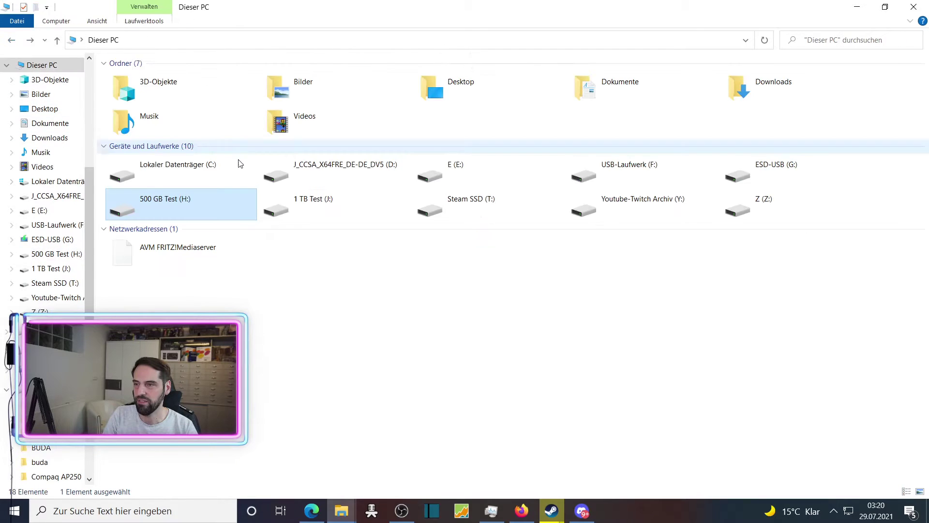
double_click(325, 204)
click(11, 40)
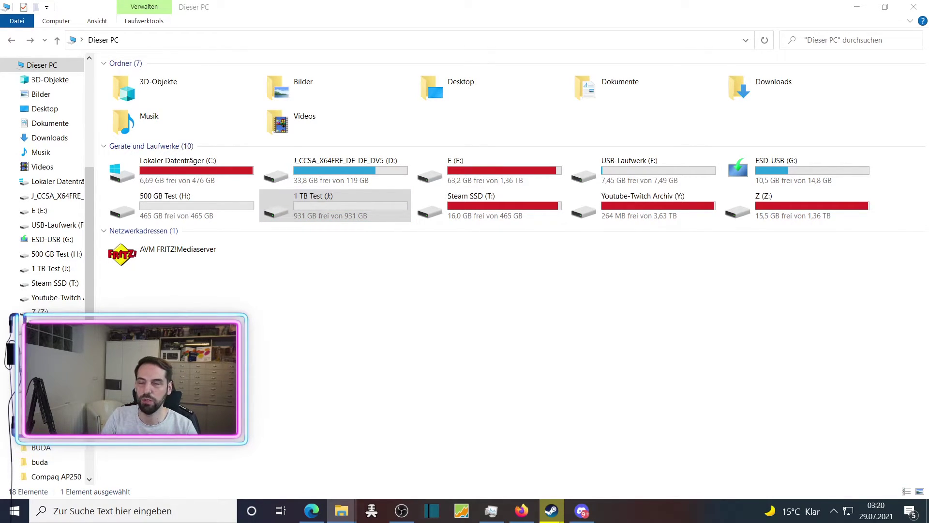
Step: Start copying Emote Besprechung.mp4 to 1 TB Test (J:) to check the transfer speed, and cancel the copy
double_click(340, 206)
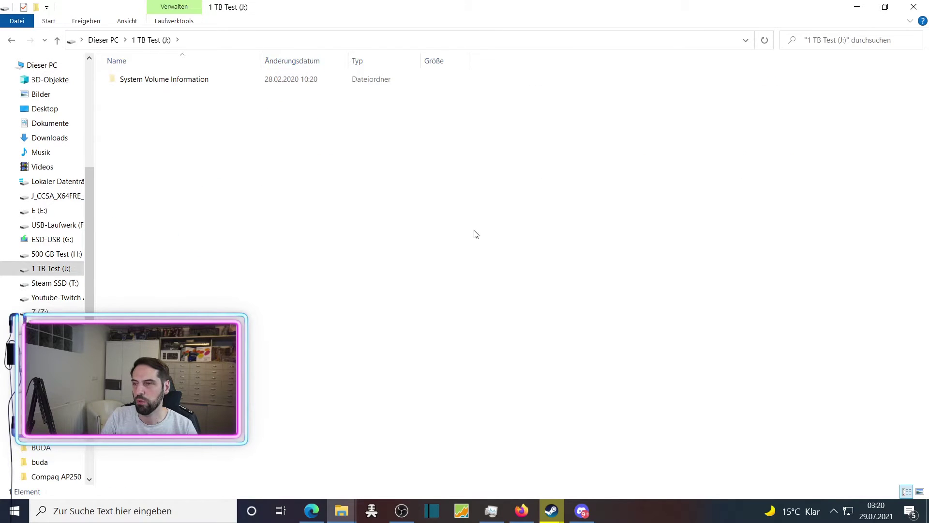
key(ctrl+v)
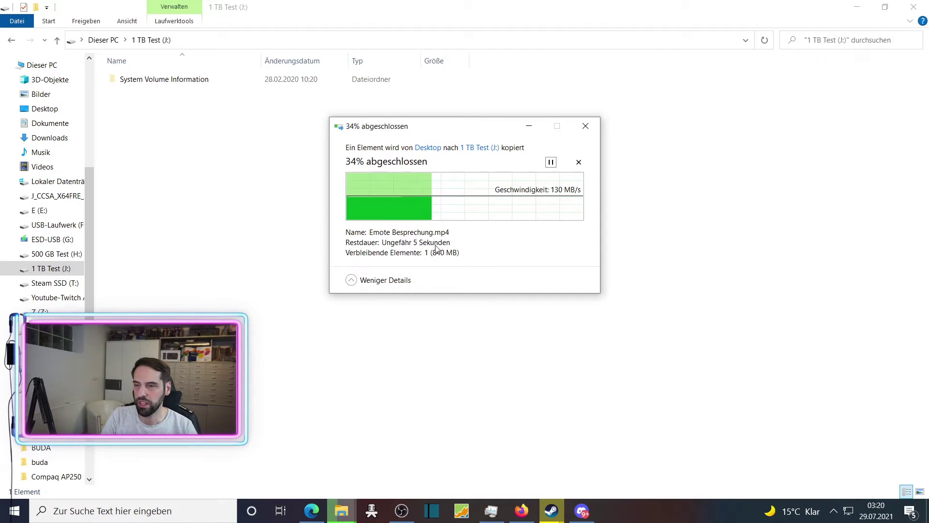
click(595, 127)
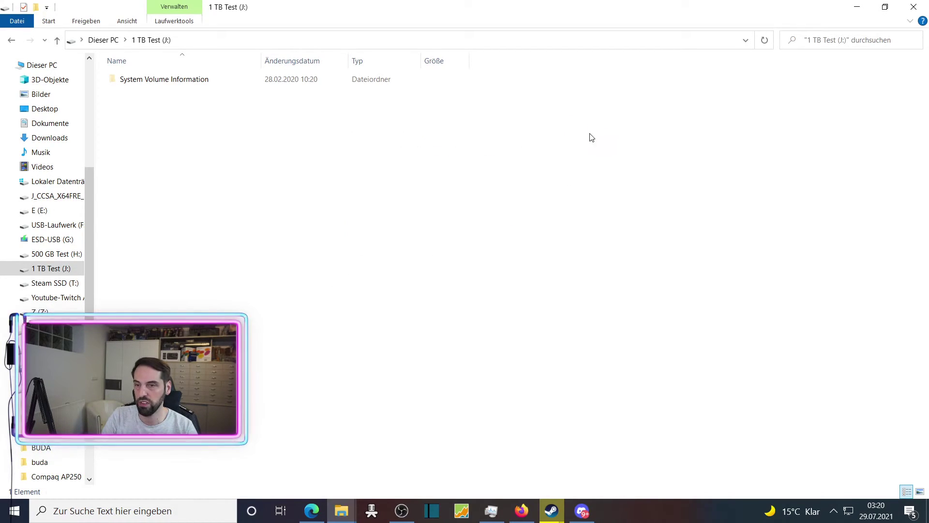
Step: Start copying Emote Besprechung.mp4 to 500 GB Test (H:) to check the transfer speed, cancel the copy and return to Dieser PC
click(11, 40)
double_click(205, 210)
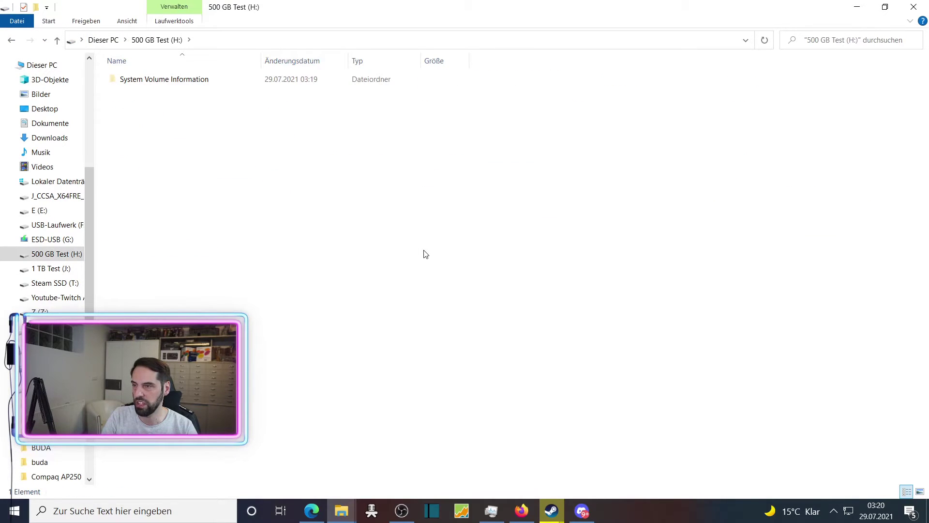
key(ctrl+v)
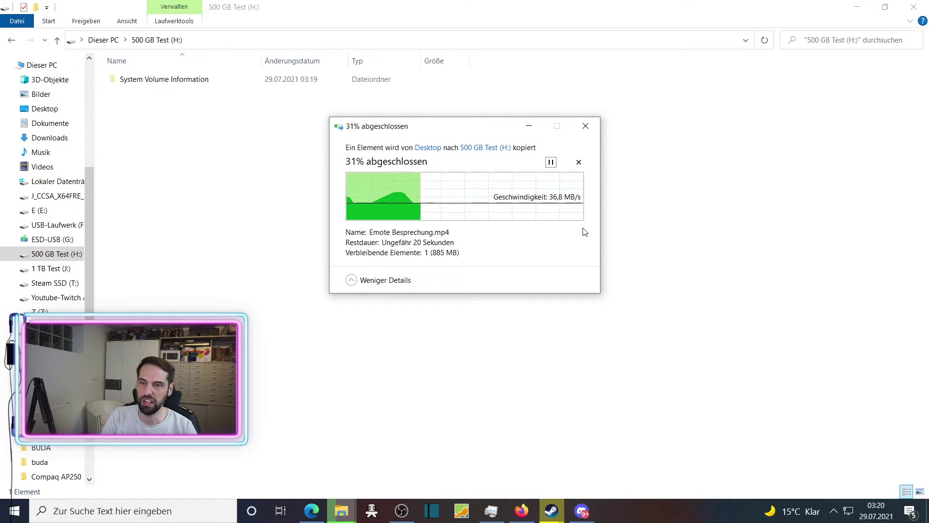
click(586, 126)
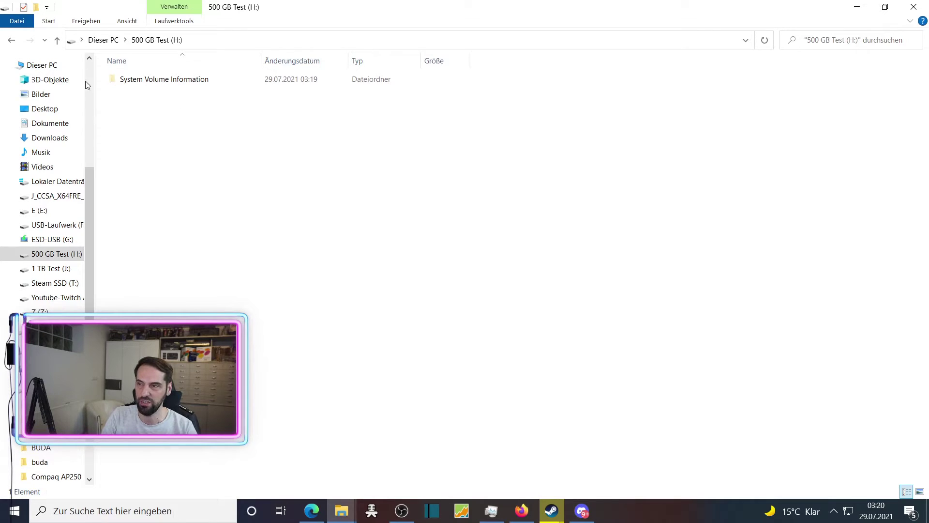
click(12, 41)
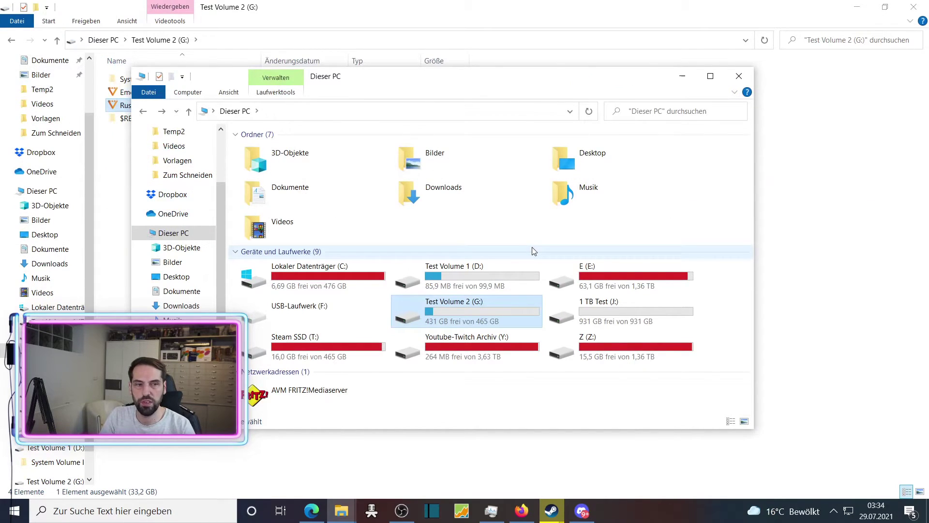
Step: Compare the free space and total capacity of Test Volume 1 (D:) and Test Volume 2 (G:)
click(468, 276)
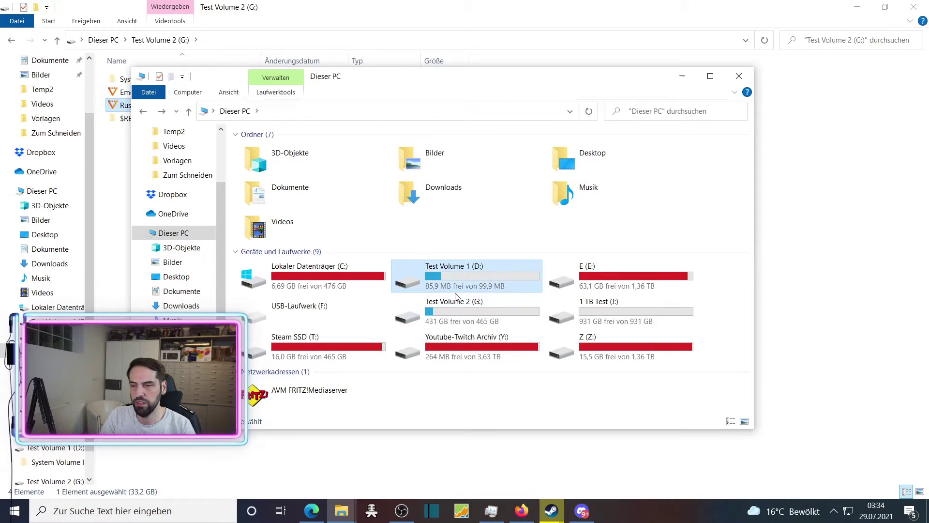
click(455, 296)
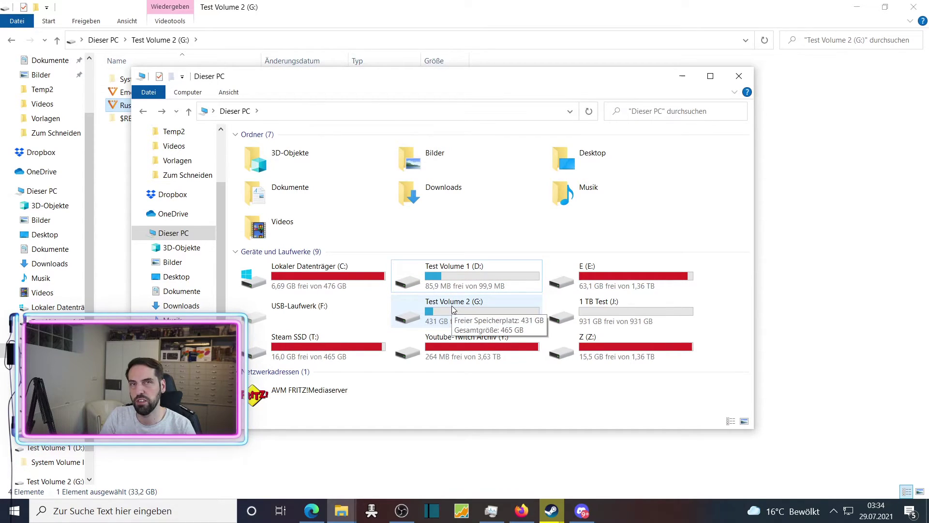
click(454, 291)
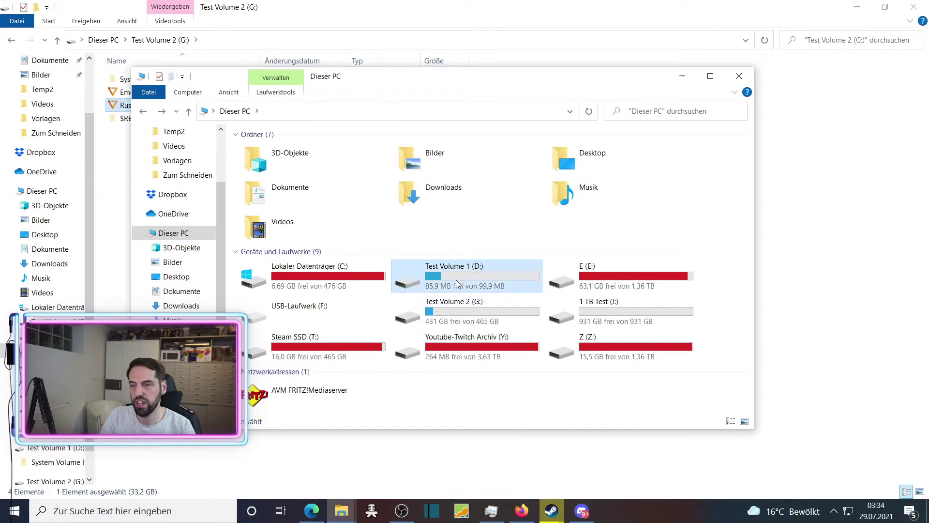
mouse_move(486, 289)
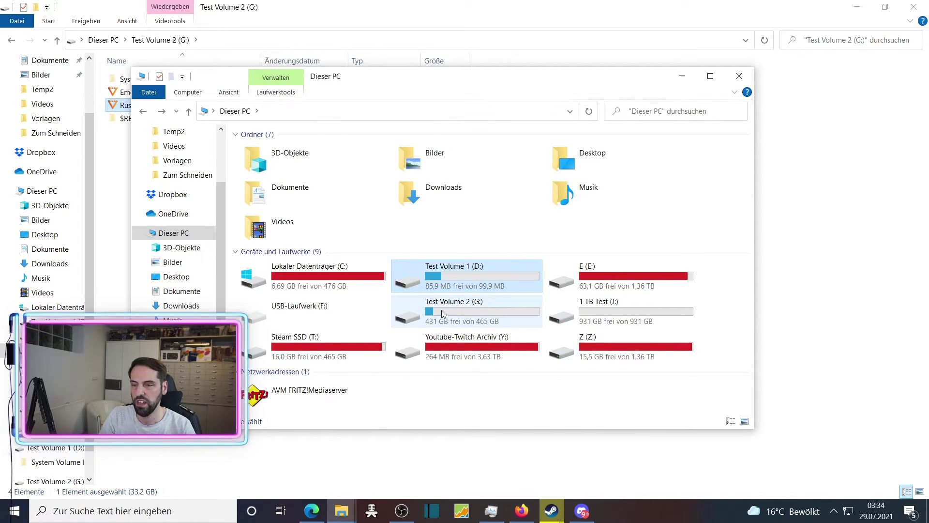
double_click(490, 308)
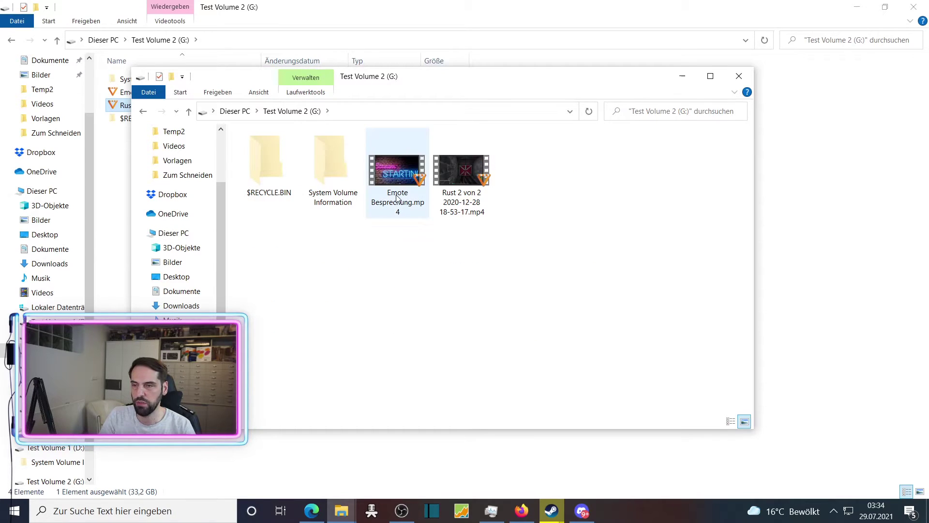
click(396, 197)
click(462, 195)
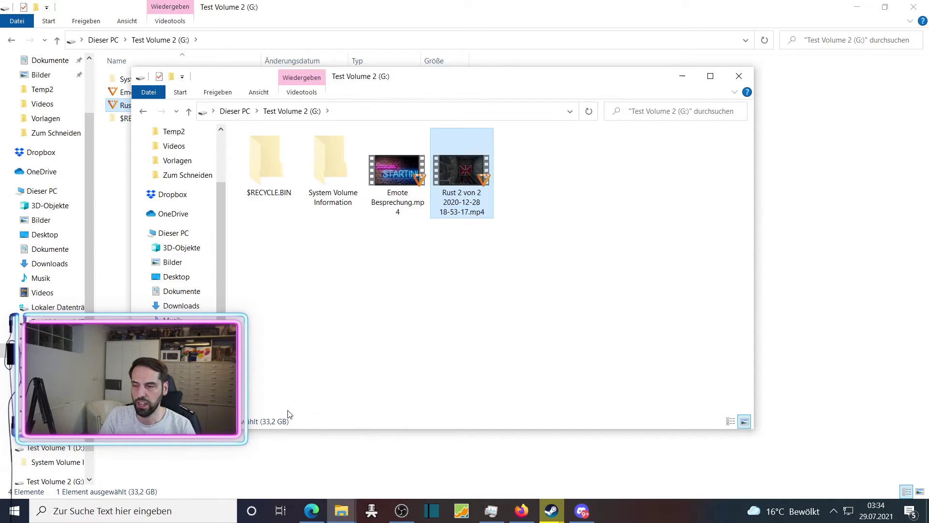
Step: Return to Dieser PC and open 1 TB Test (J:) to view its folders
click(143, 112)
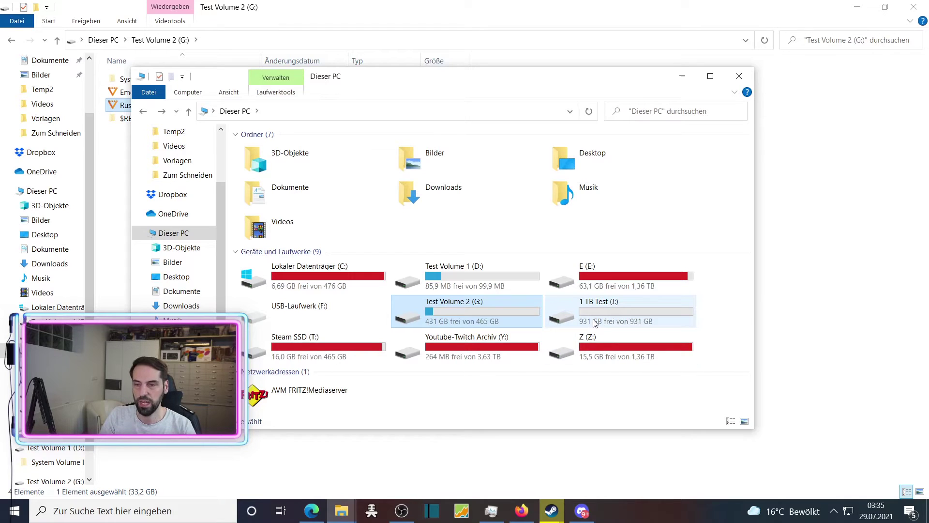
double_click(633, 325)
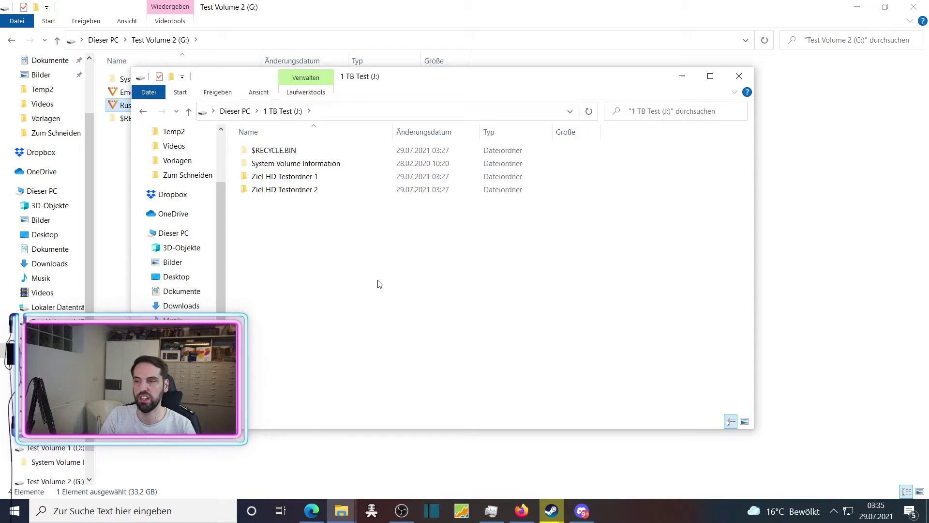